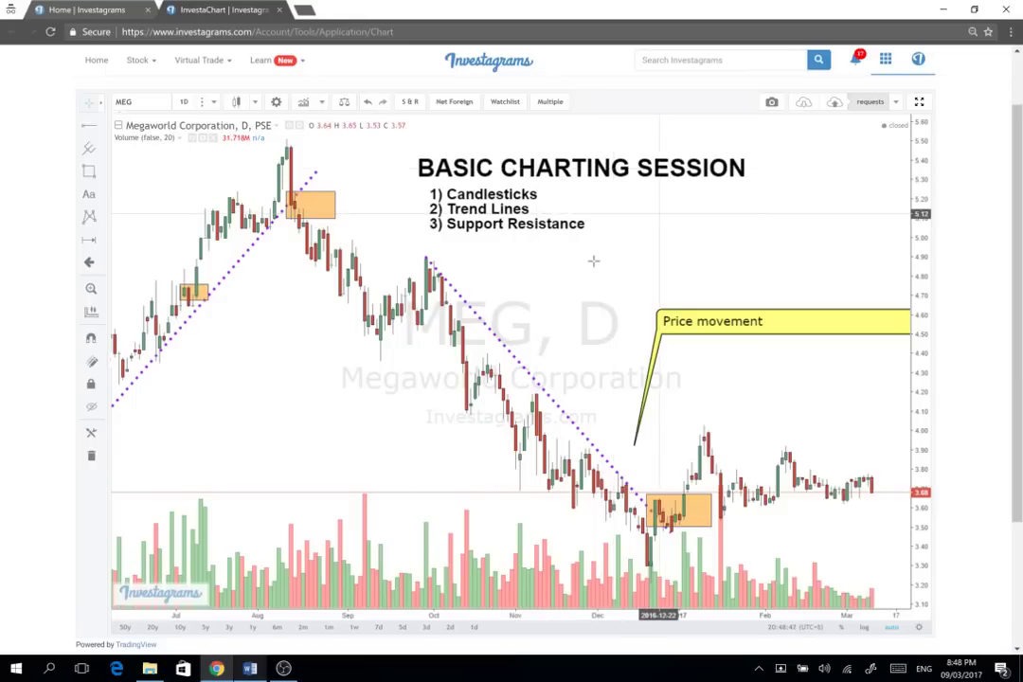
Step: Repoint the "Price movement" callout on the MEG chart so its tip sits beside the falling trend line at about 4.19
scroll(484, 379, down, 2)
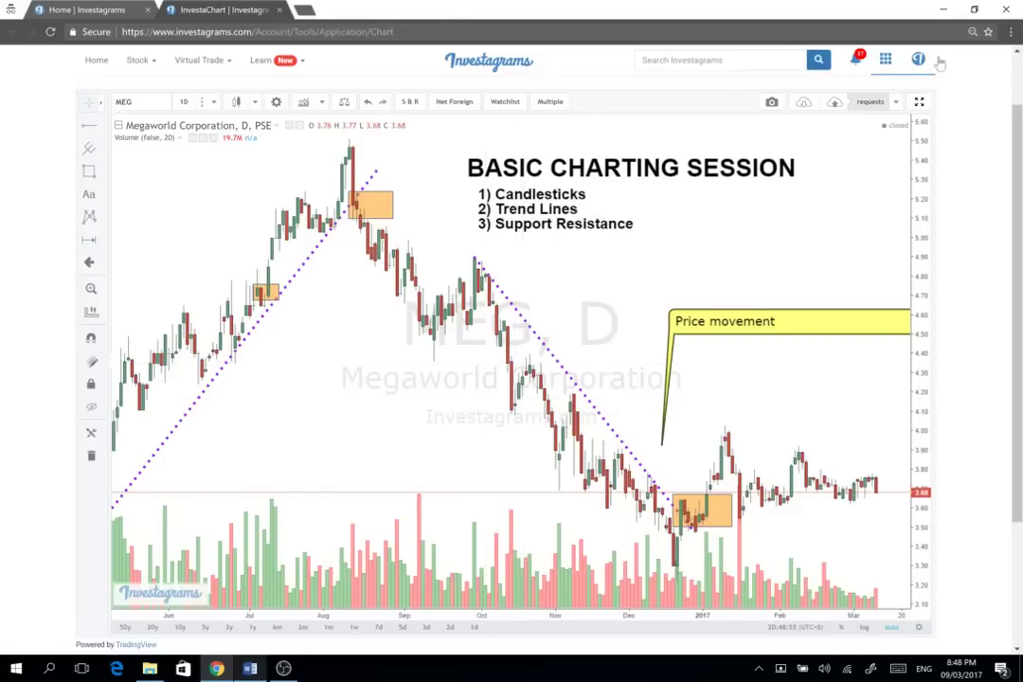
click(885, 60)
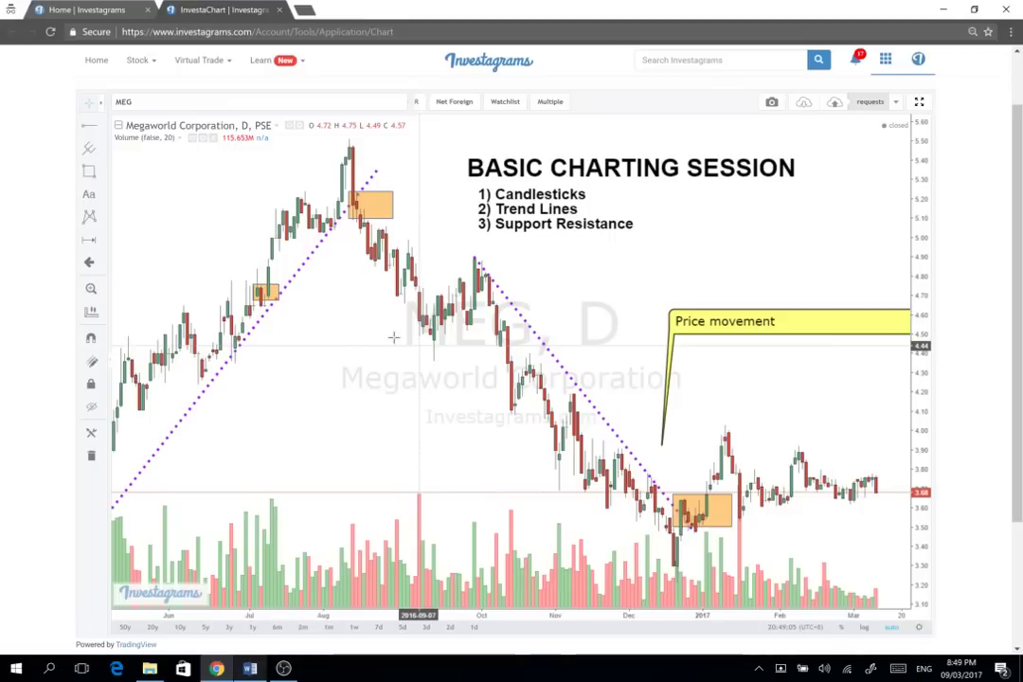
scroll(394, 337, down, 3)
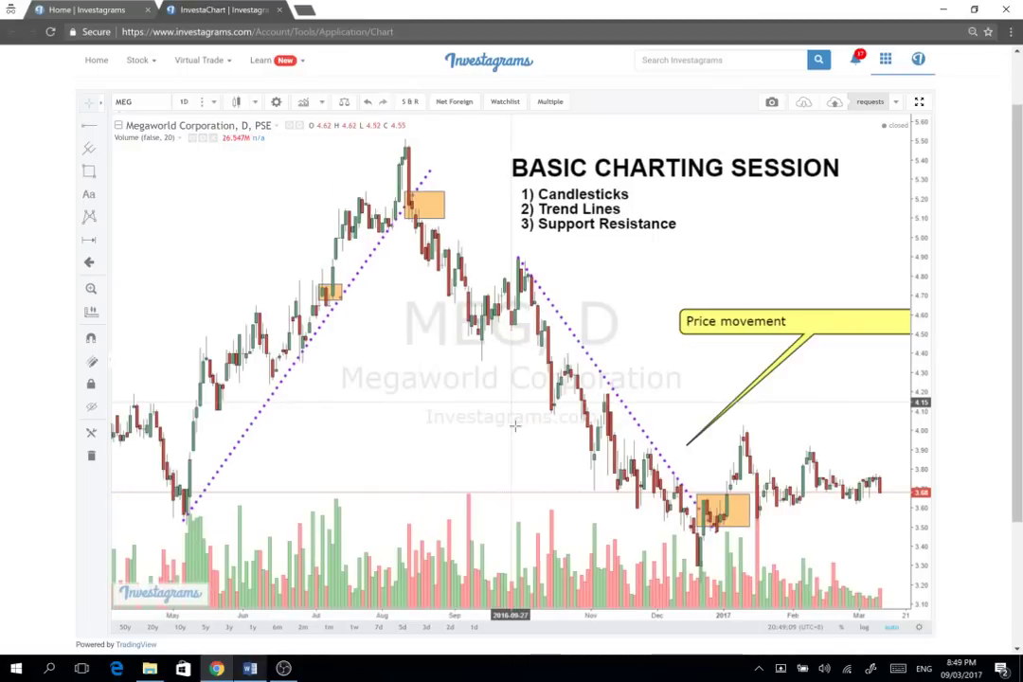
scroll(507, 420, up, 2)
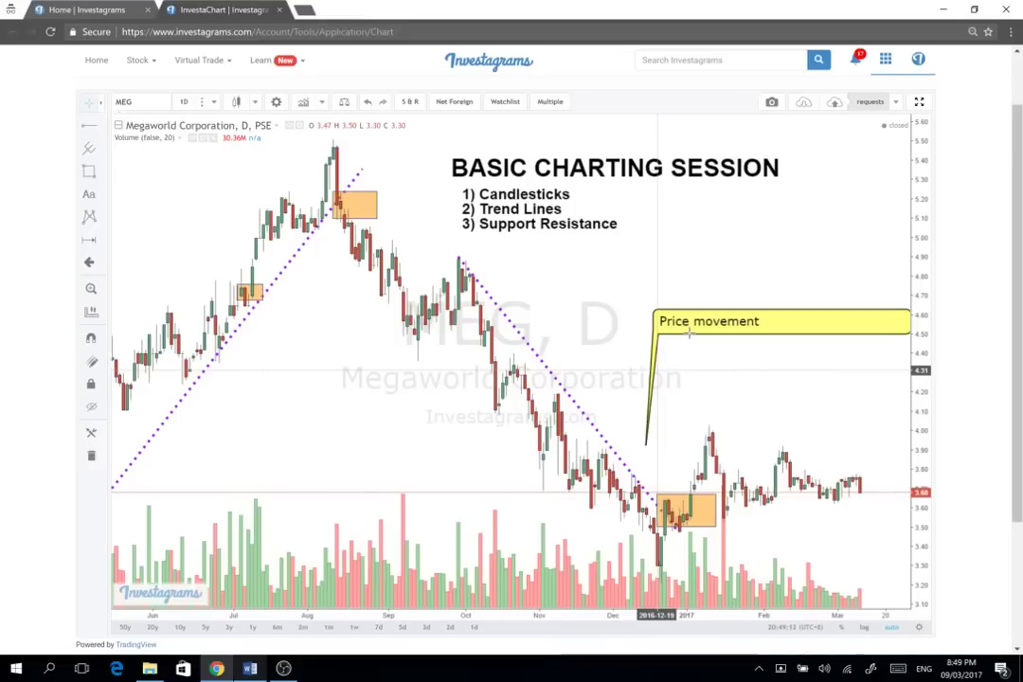
click(688, 332)
scroll(689, 331, up, 2)
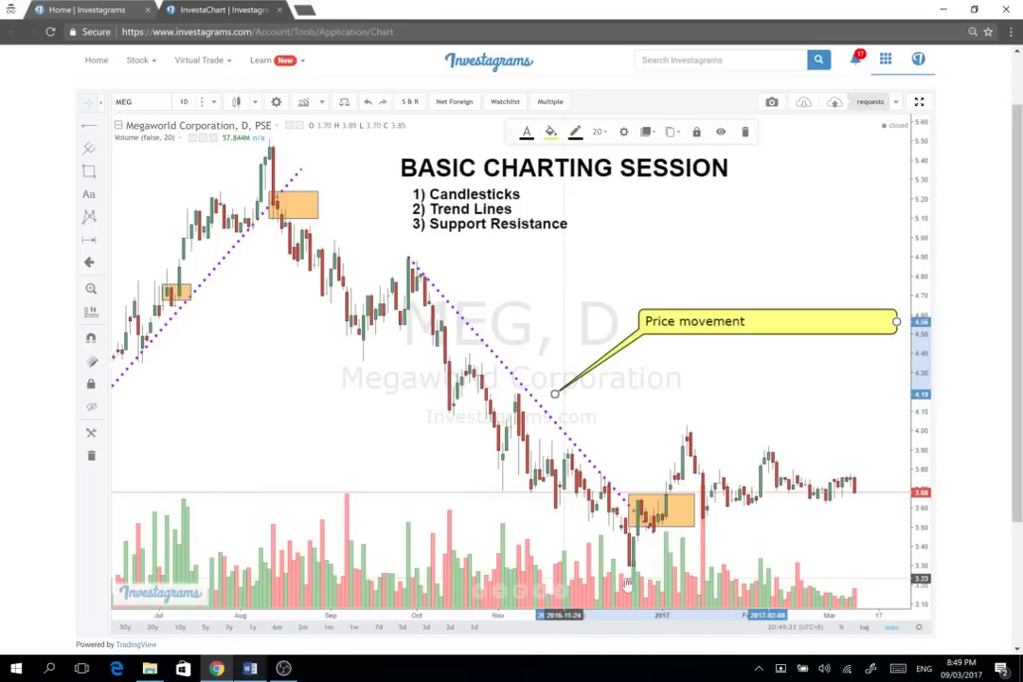
Step: Measure the date range of the decline from 2016-08-11 to 2017-01-04, and remove the measurement
click(273, 175)
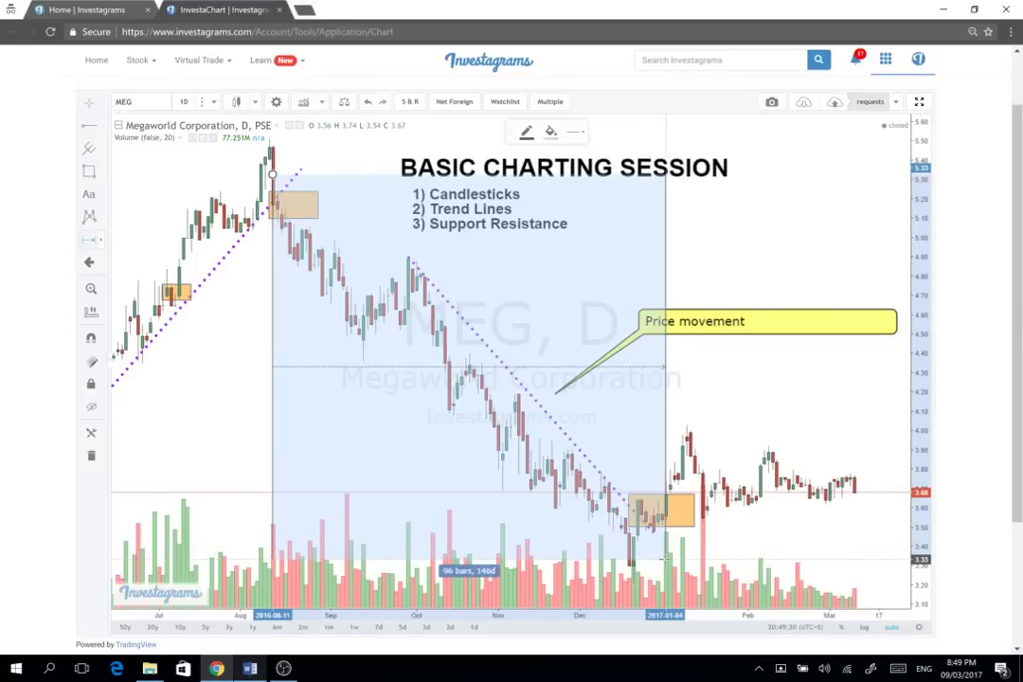
click(663, 561)
right_click(406, 322)
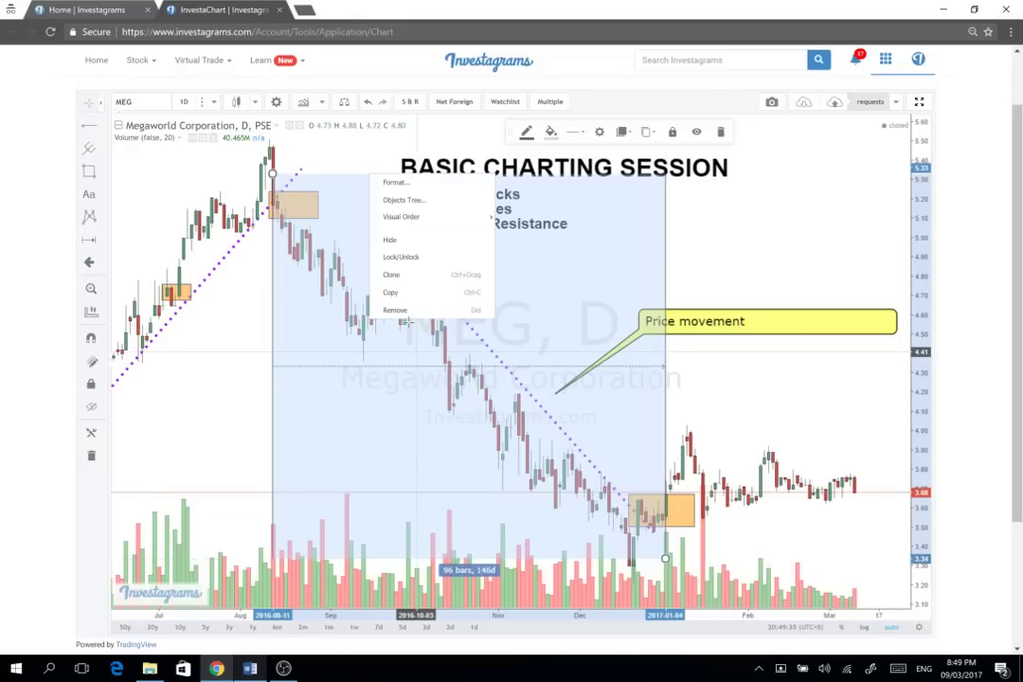
click(394, 312)
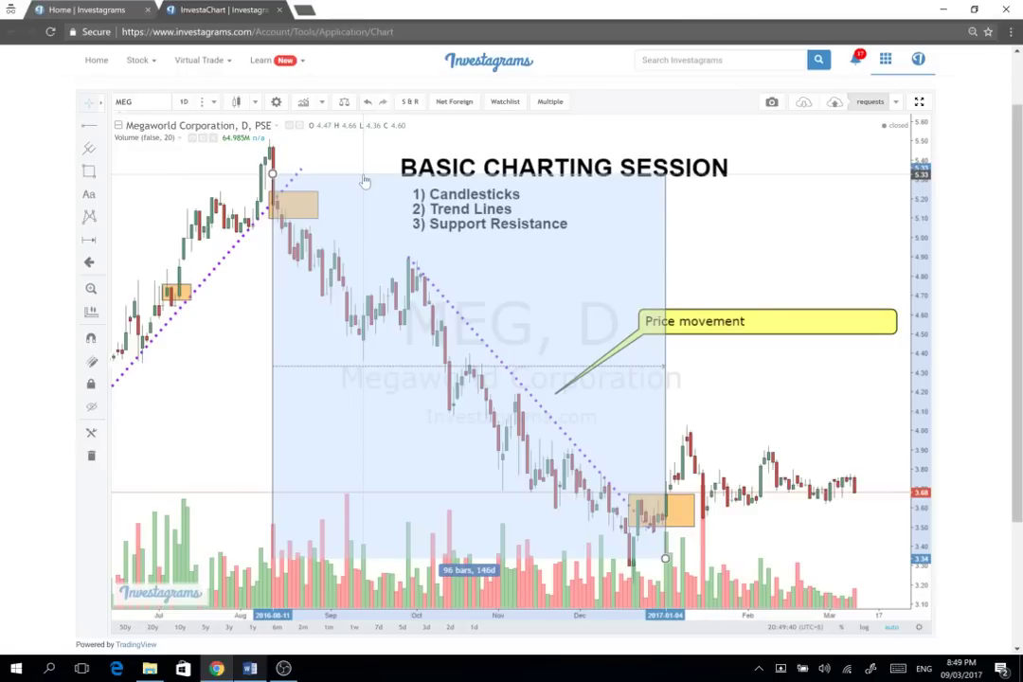
Step: Examine the 2016 uptrend and the following downtrend into early 2017 on the MEG daily chart
scroll(364, 181, down, 3)
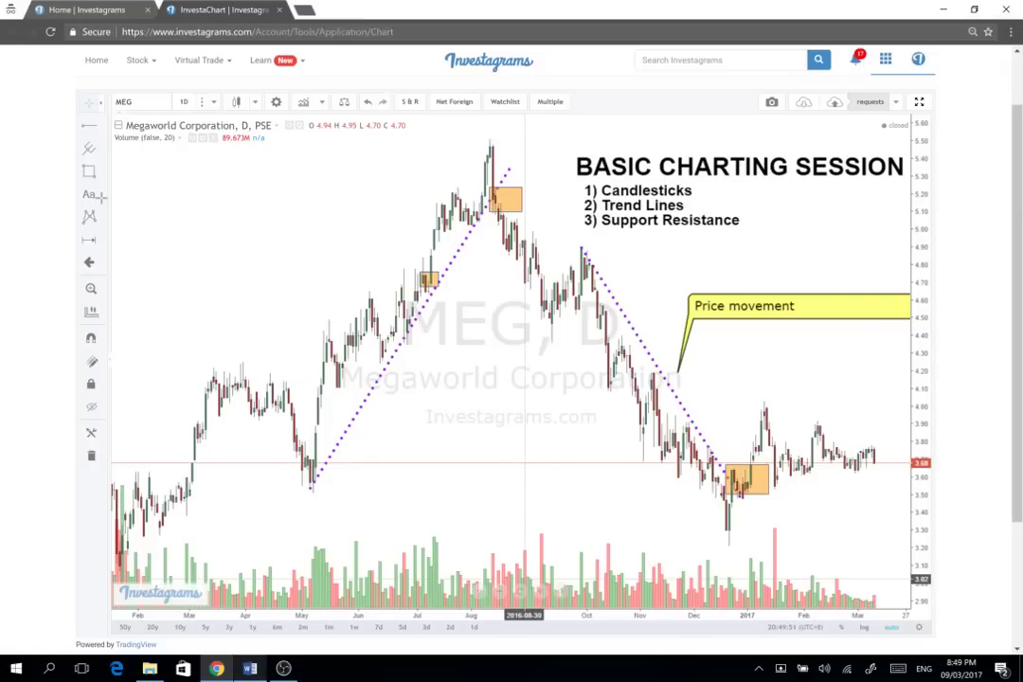
scroll(499, 519, up, 1)
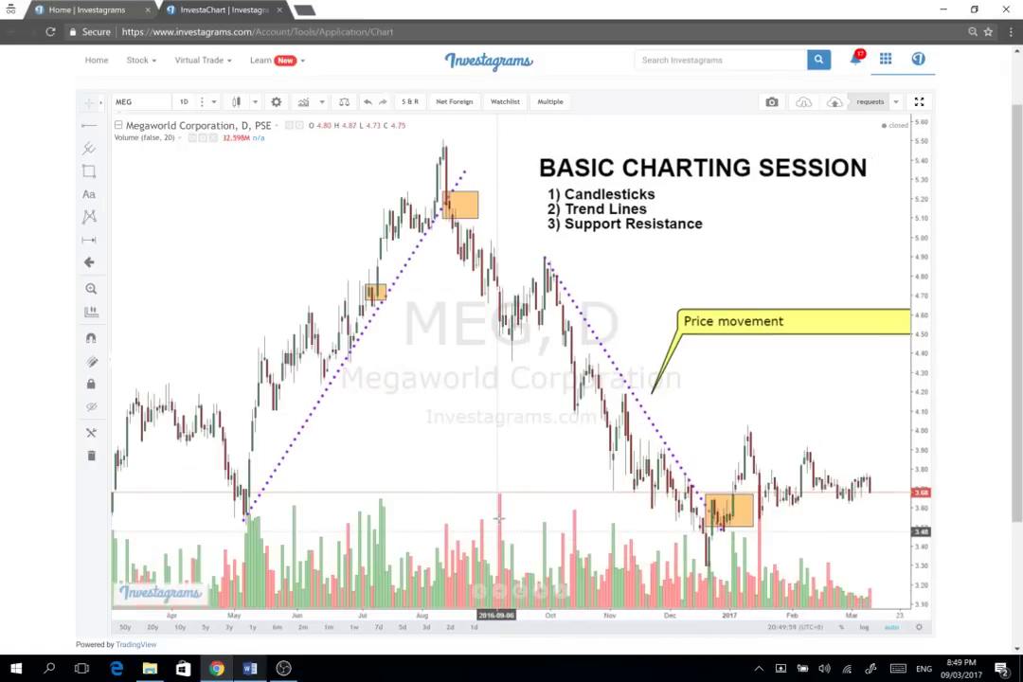
scroll(533, 464, down, 1)
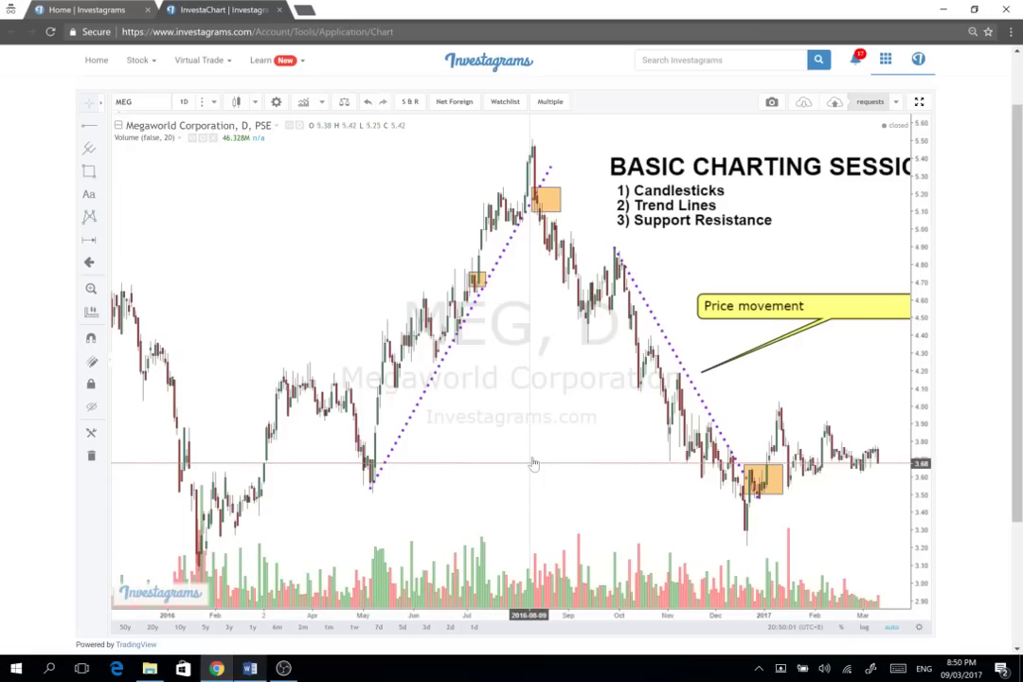
scroll(533, 465, up, 1)
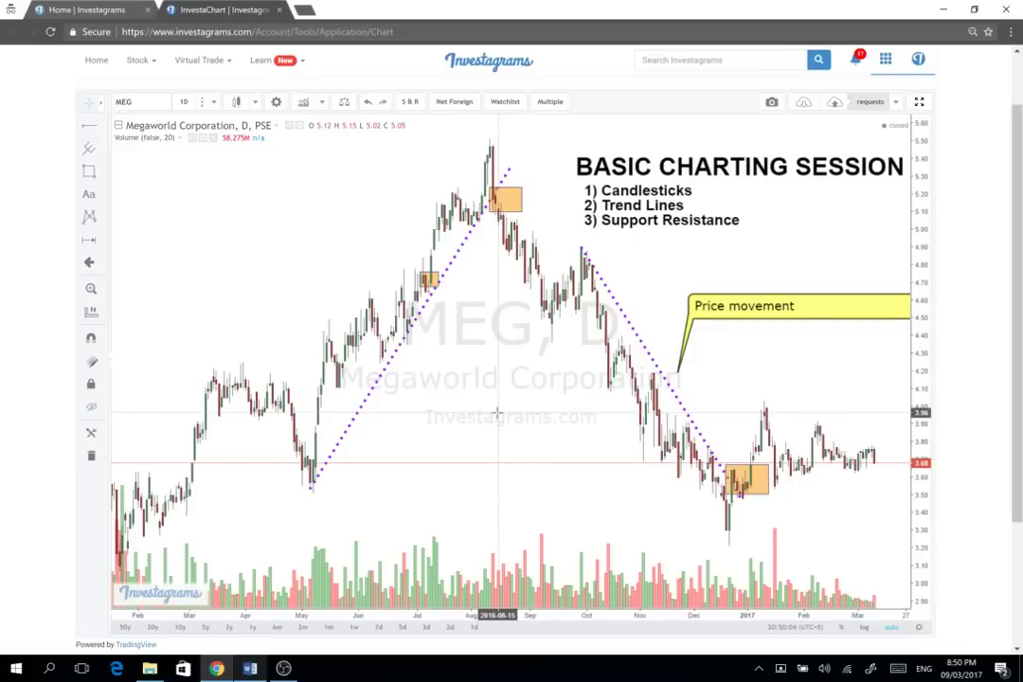
scroll(498, 414, down, 1)
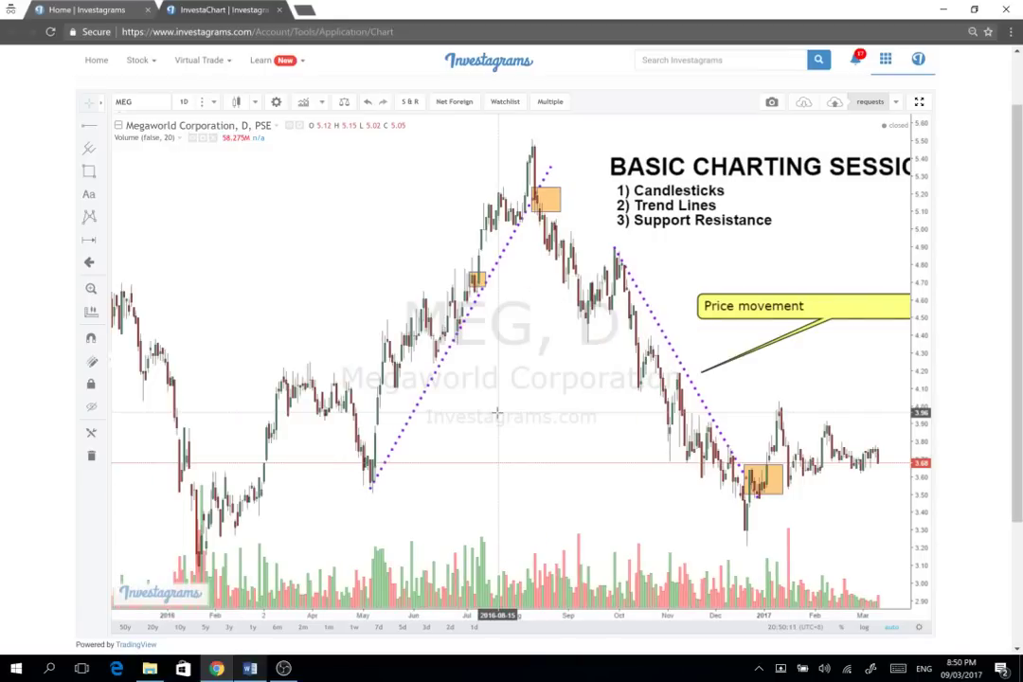
scroll(497, 414, up, 1)
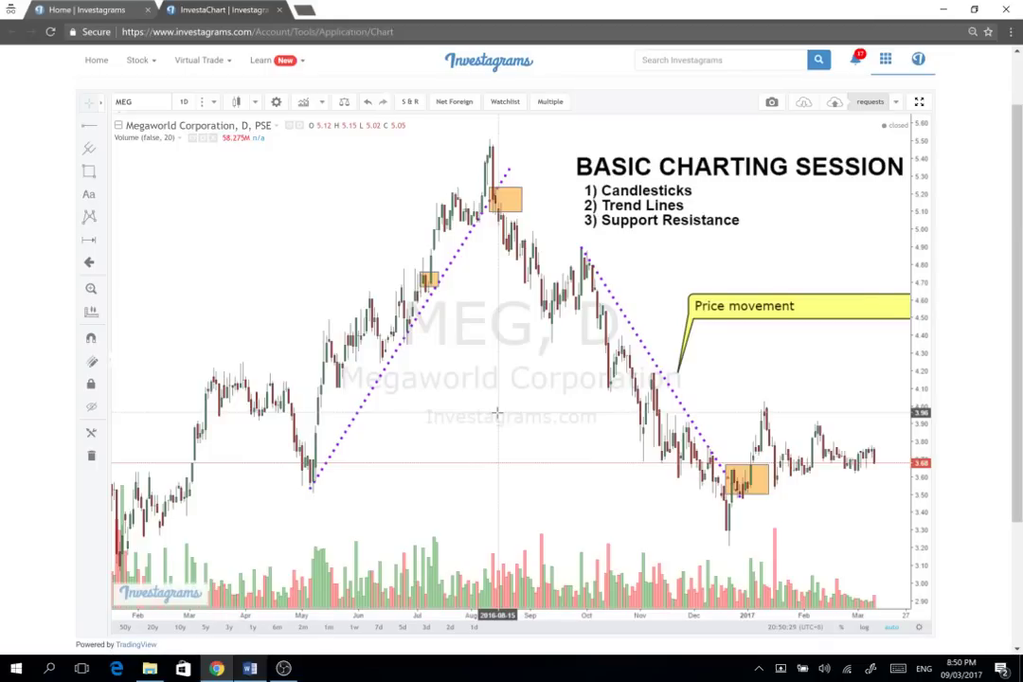
scroll(497, 414, up, 2)
scroll(497, 414, down, 1)
scroll(498, 414, down, 1)
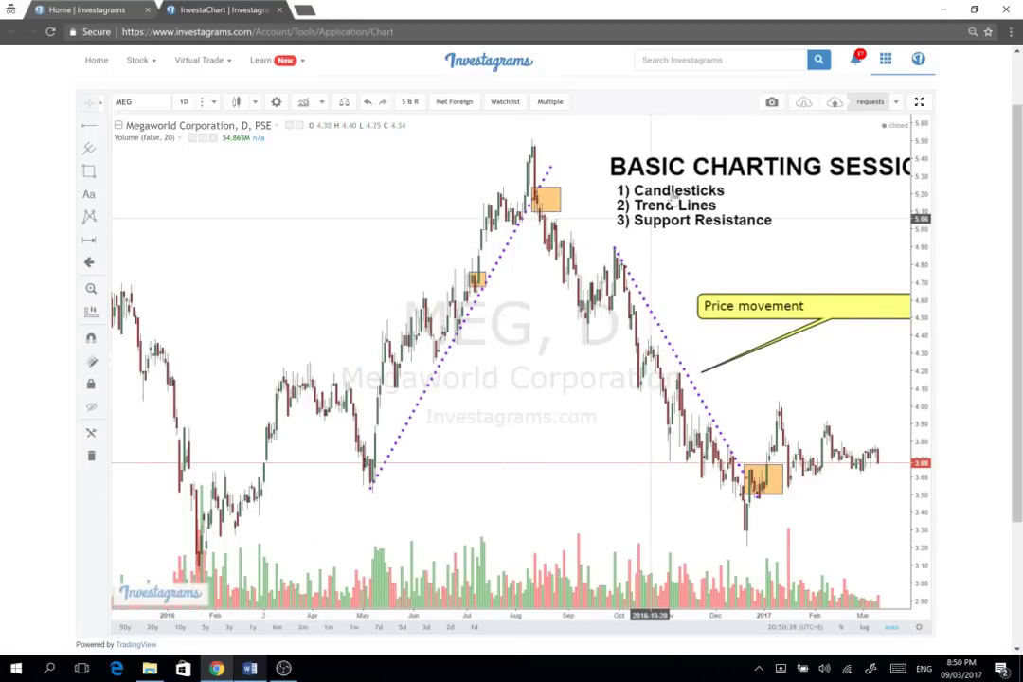
scroll(715, 218, up, 1)
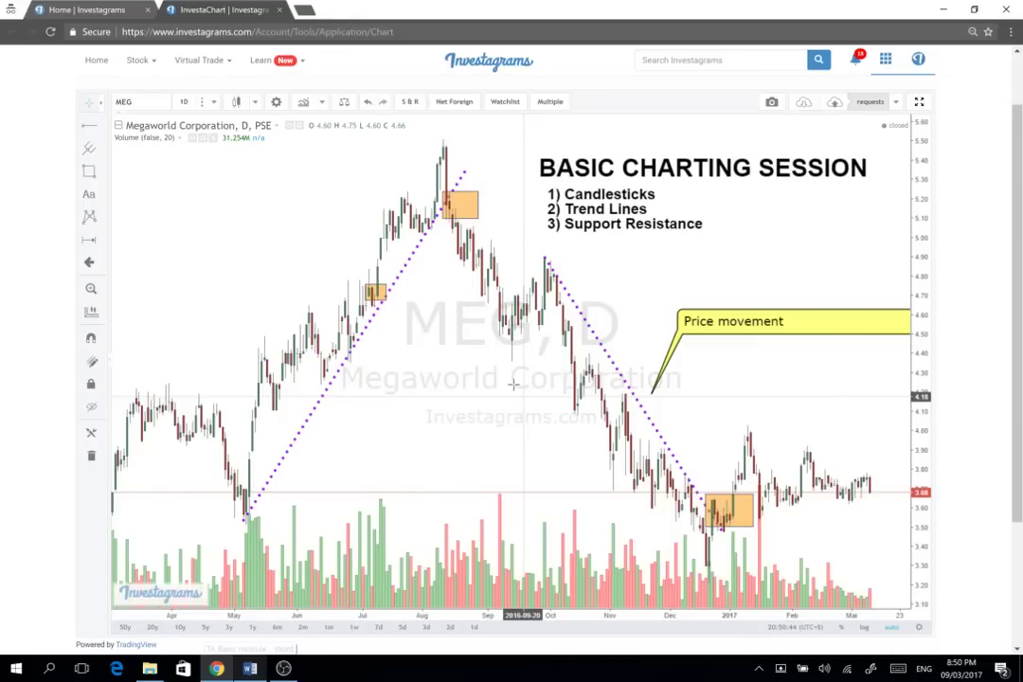
scroll(512, 384, up, 3)
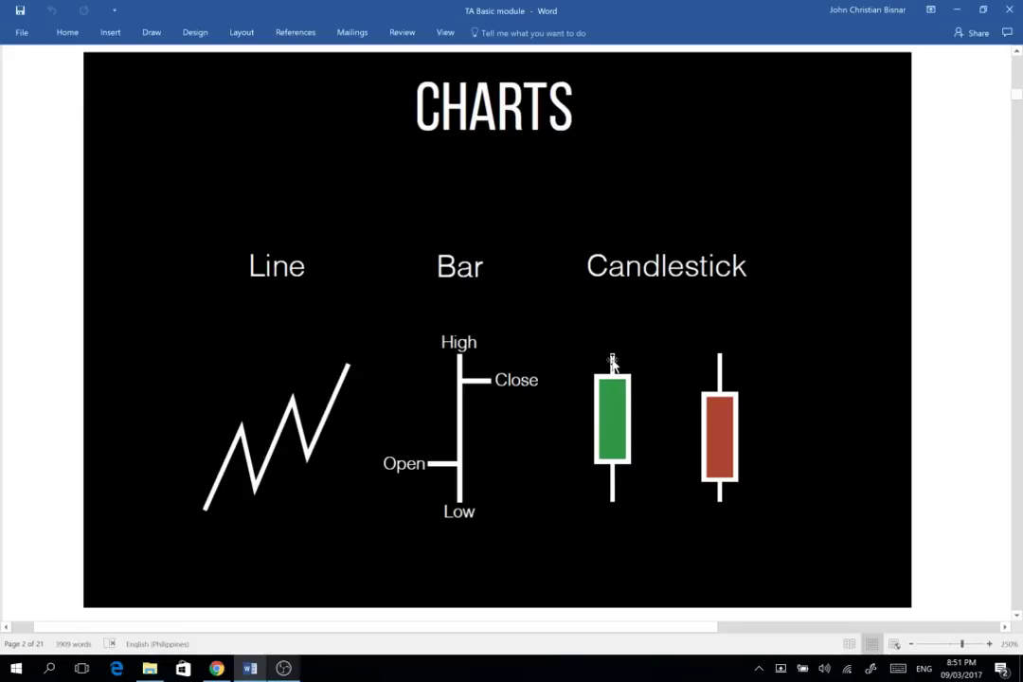
Step: Switch from the Word document back to the MEG chart in Chrome and examine the uptrend starting in May 2016
key(alt+Tab)
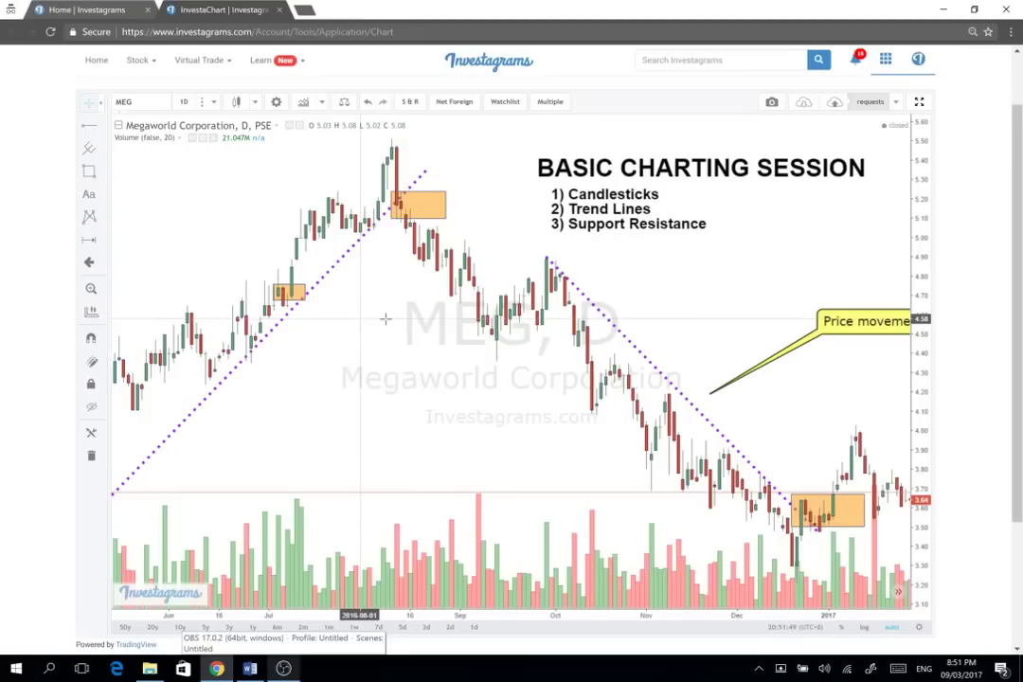
scroll(385, 320, down, 1)
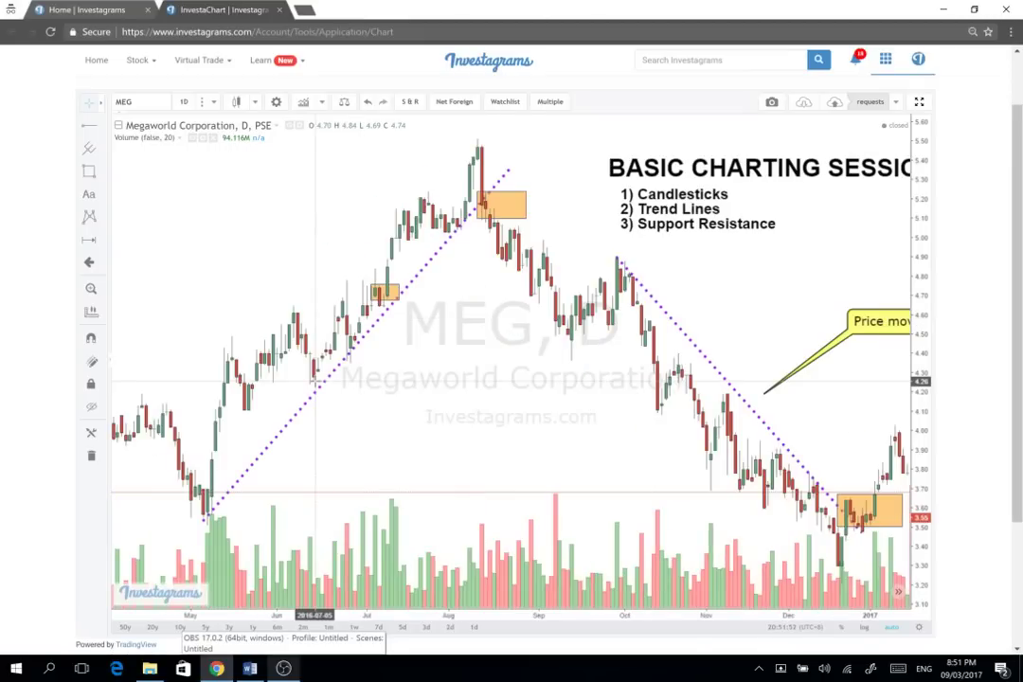
scroll(557, 402, up, 1)
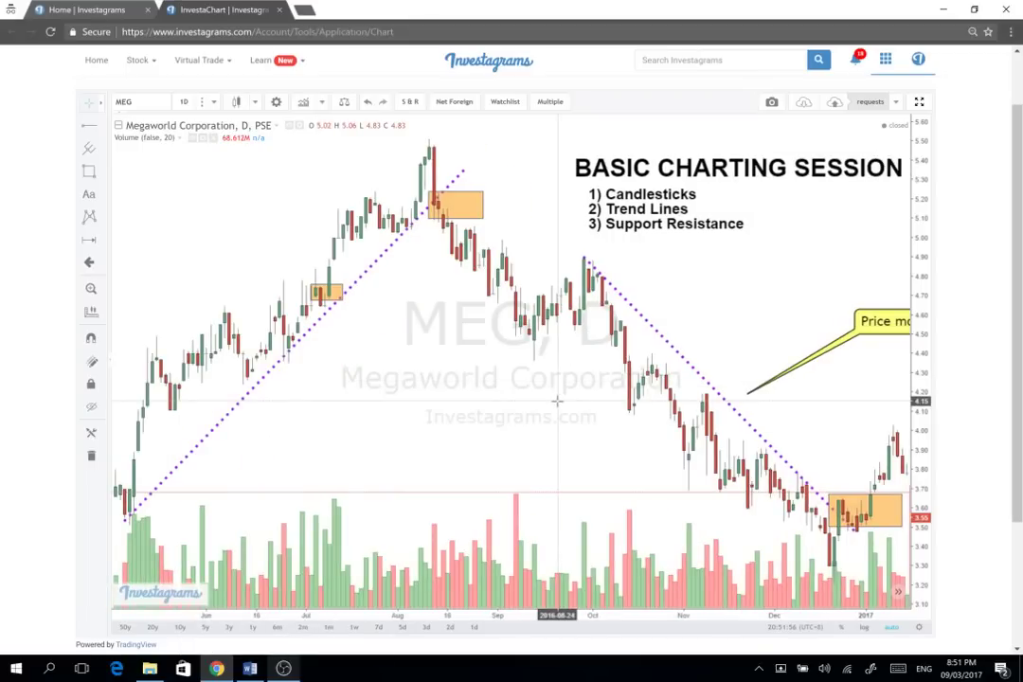
scroll(557, 402, down, 2)
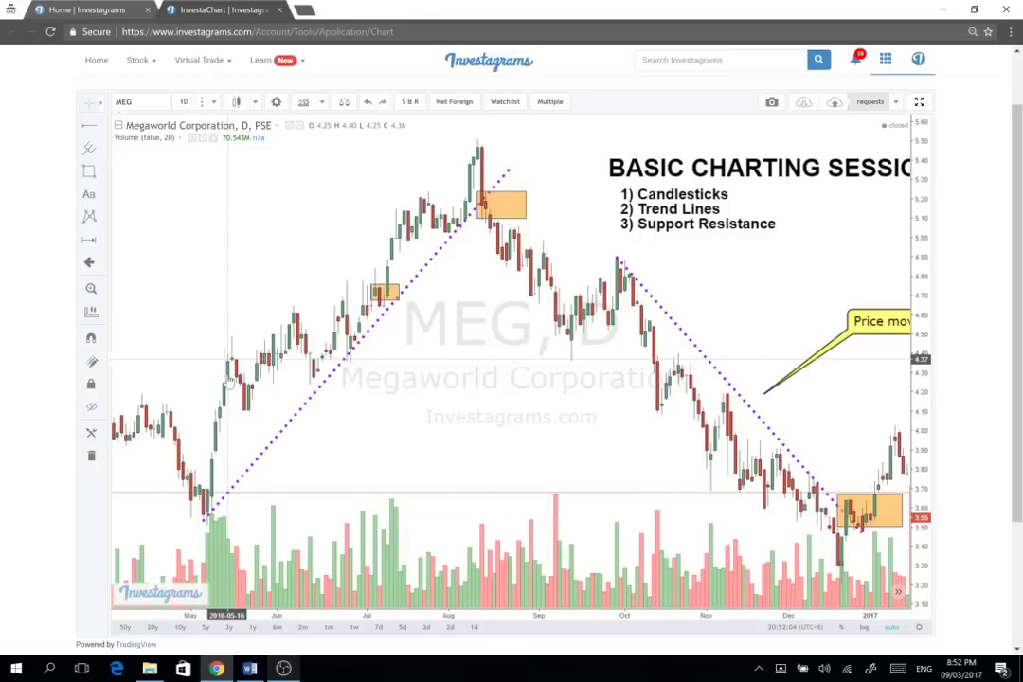
scroll(392, 423, down, 2)
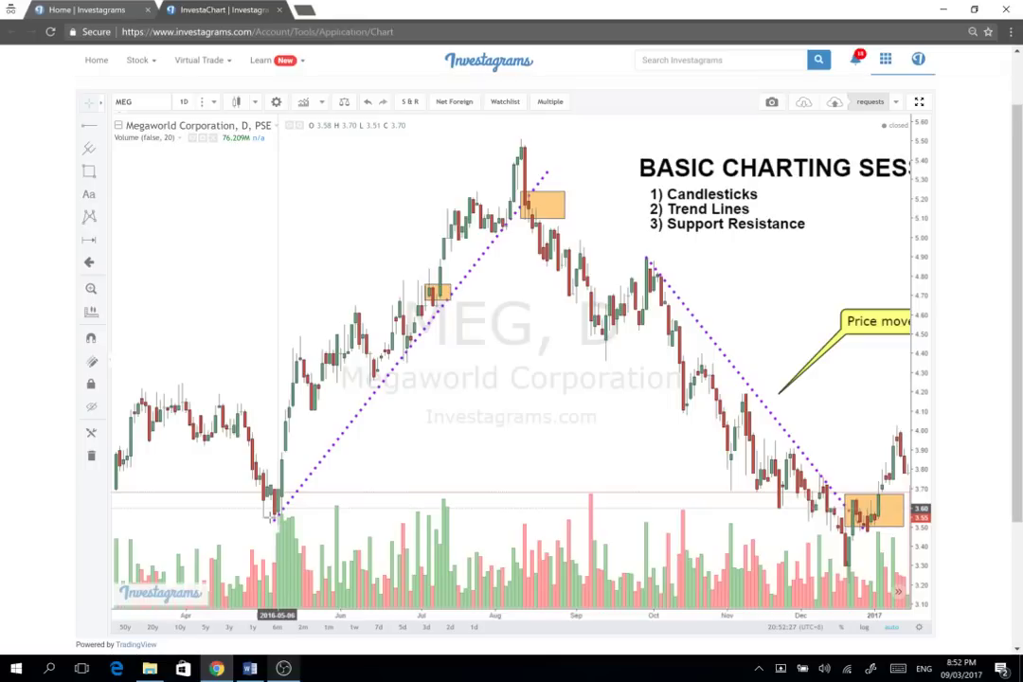
Step: Draw rectangles on the uptrend line at about 3.56 to 3.70 and 4.41 to 4.53, and shift the August 2016 rectangle earlier onto the line
drag(251, 490, 299, 516)
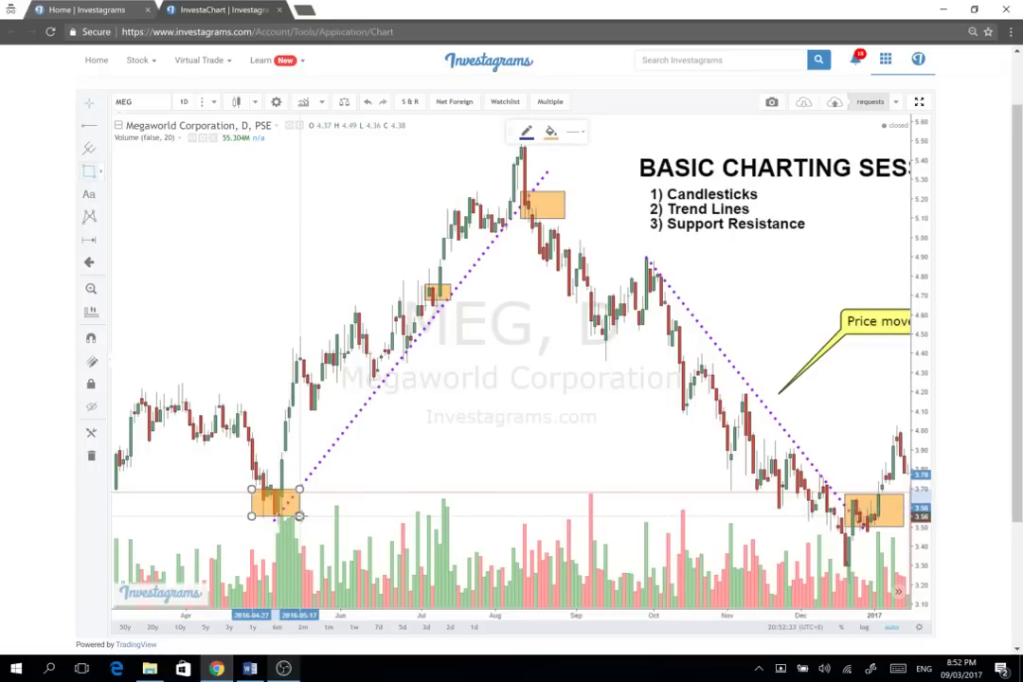
drag(421, 328, 389, 352)
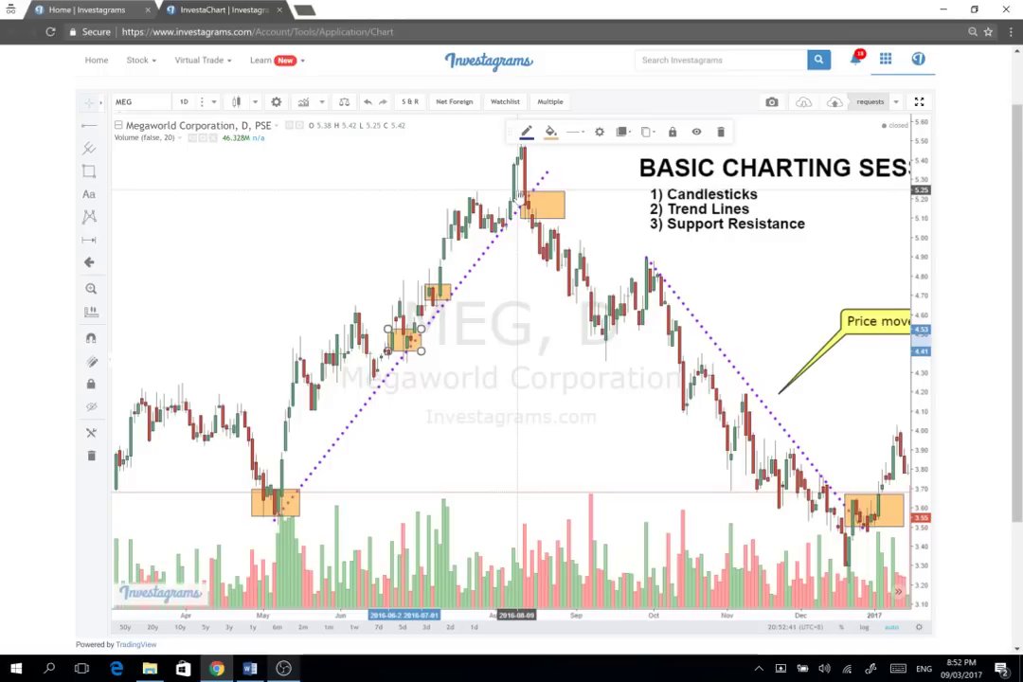
scroll(387, 351, down, 1)
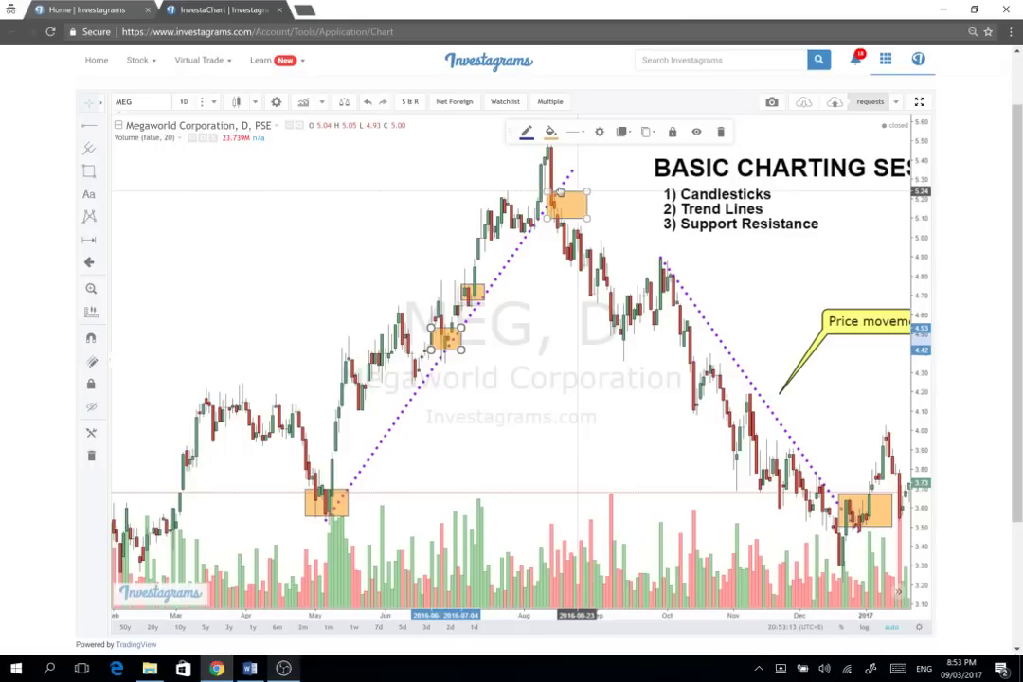
drag(560, 192, 551, 222)
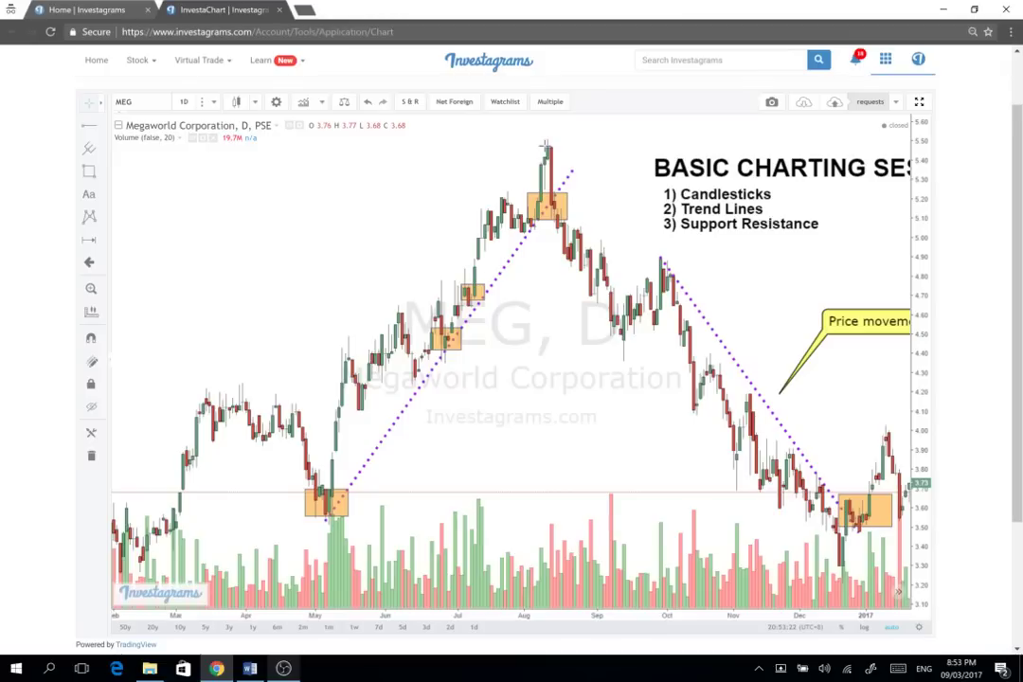
Step: Draw rectangles on the downtrend line at about 4.14 to 4.25 and at its starting high, about 4.77 to 4.92
drag(547, 276, 522, 275)
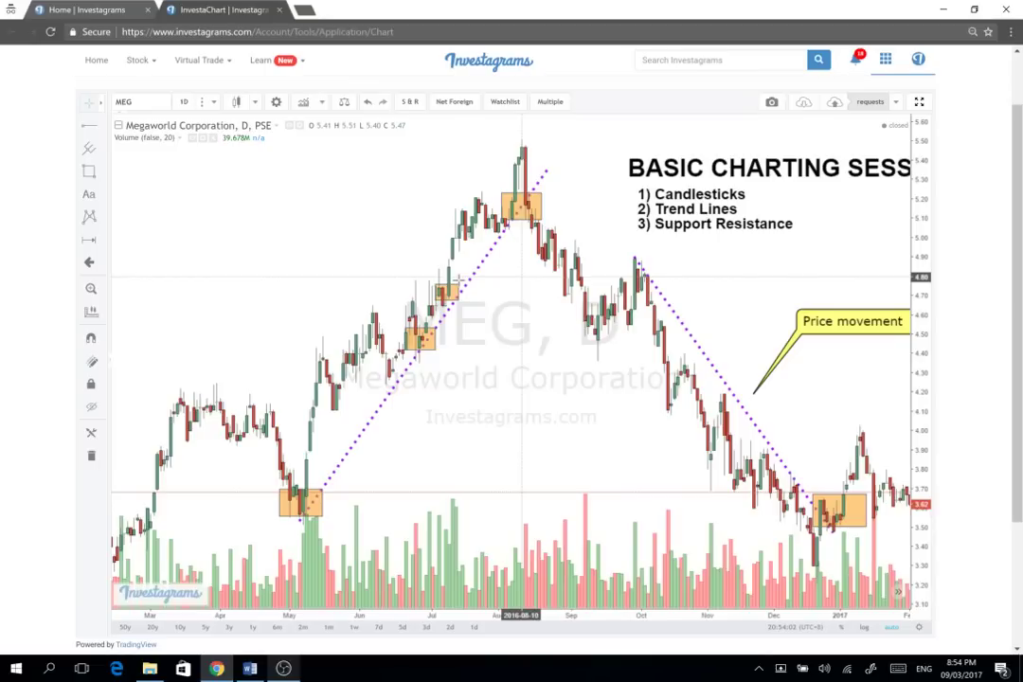
drag(521, 277, 479, 268)
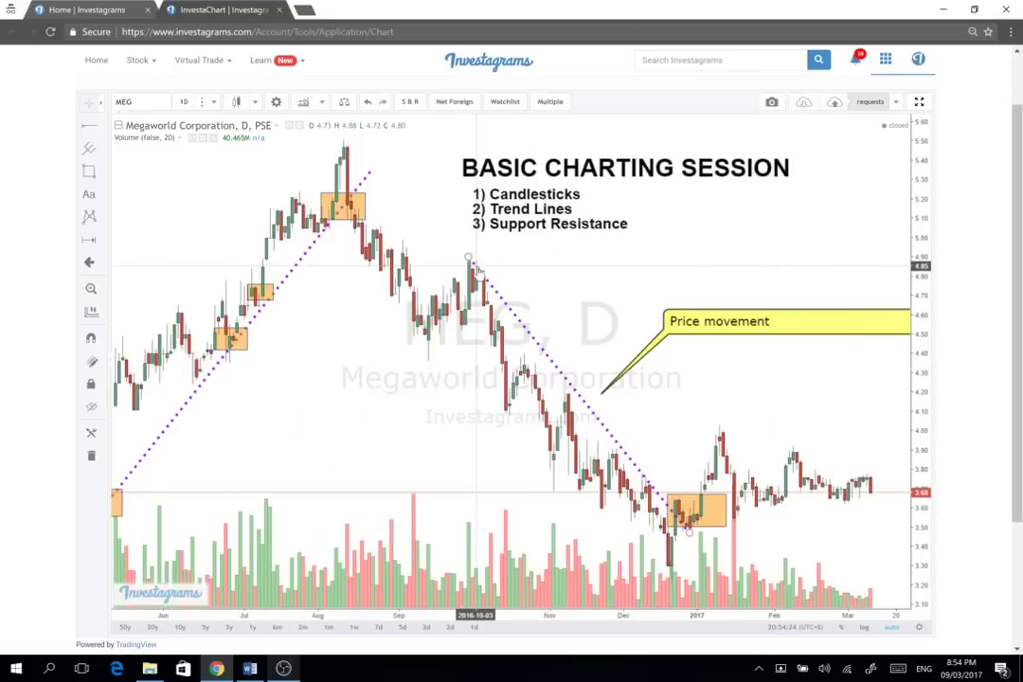
drag(564, 382, 586, 403)
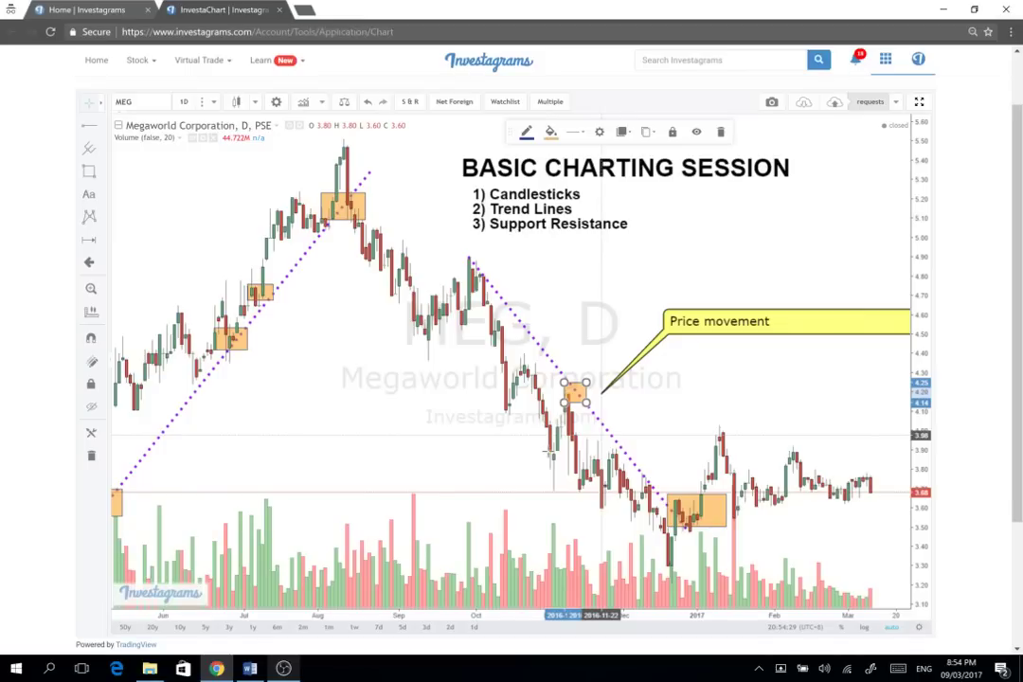
drag(410, 254, 480, 282)
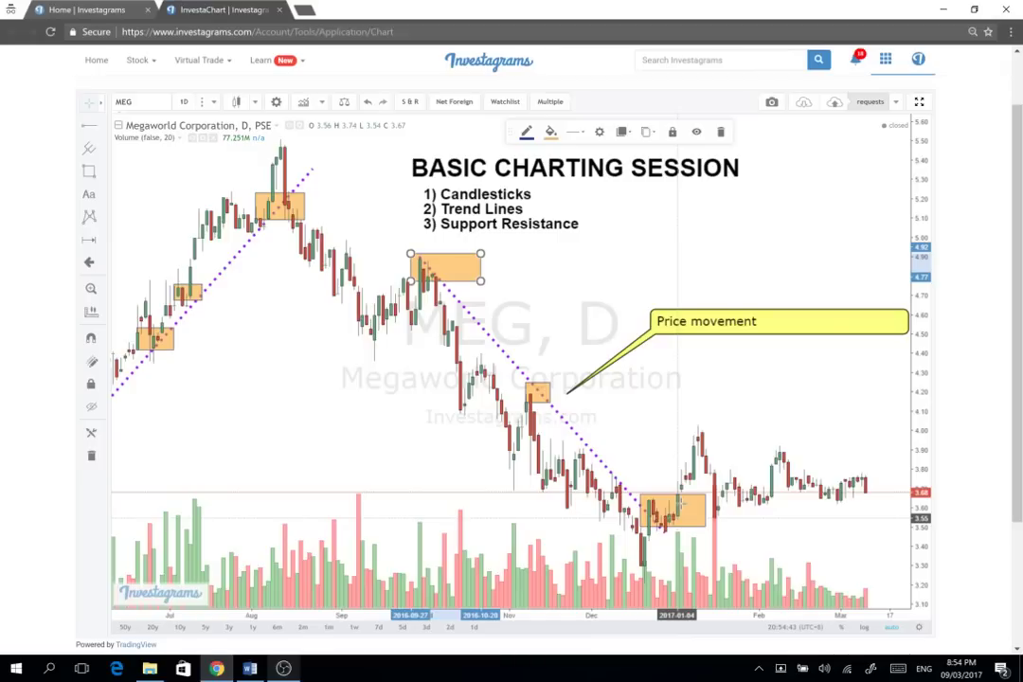
Step: Mark the mid-2015 resistance zone with a rectangle from about 5.02 to 5.13, spanning late May to 2015-08-20
drag(678, 517, 671, 521)
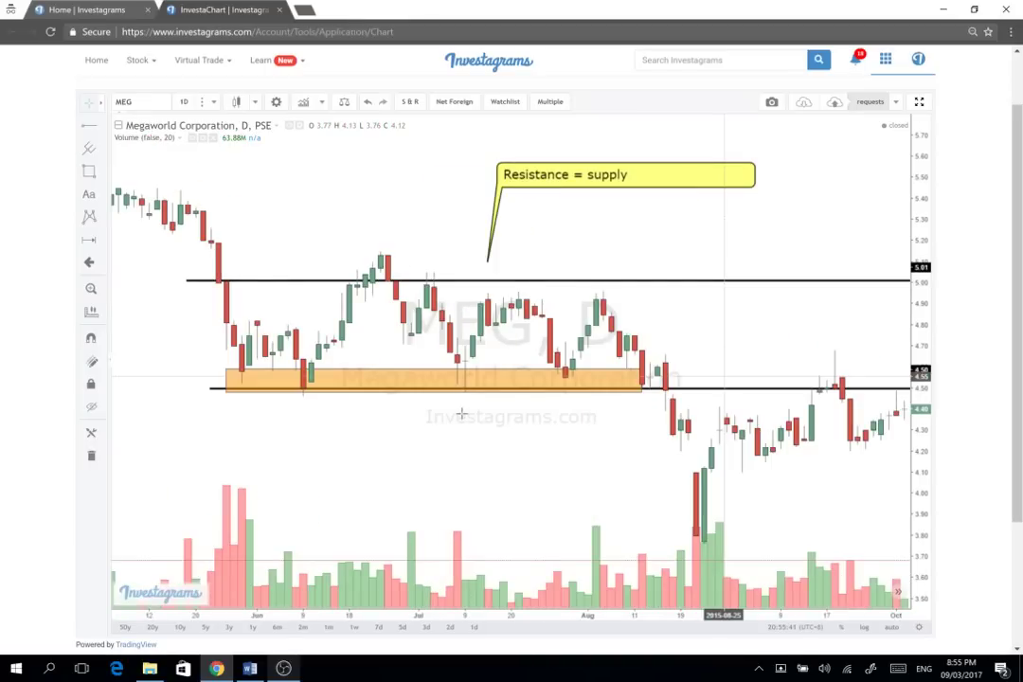
scroll(461, 414, up, 2)
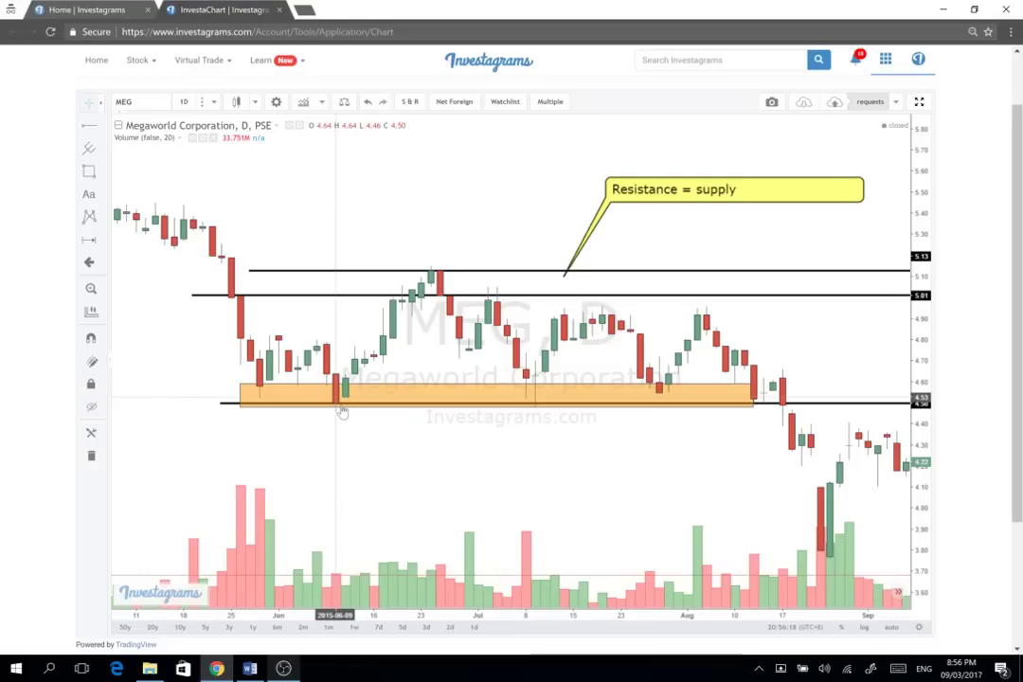
click(406, 392)
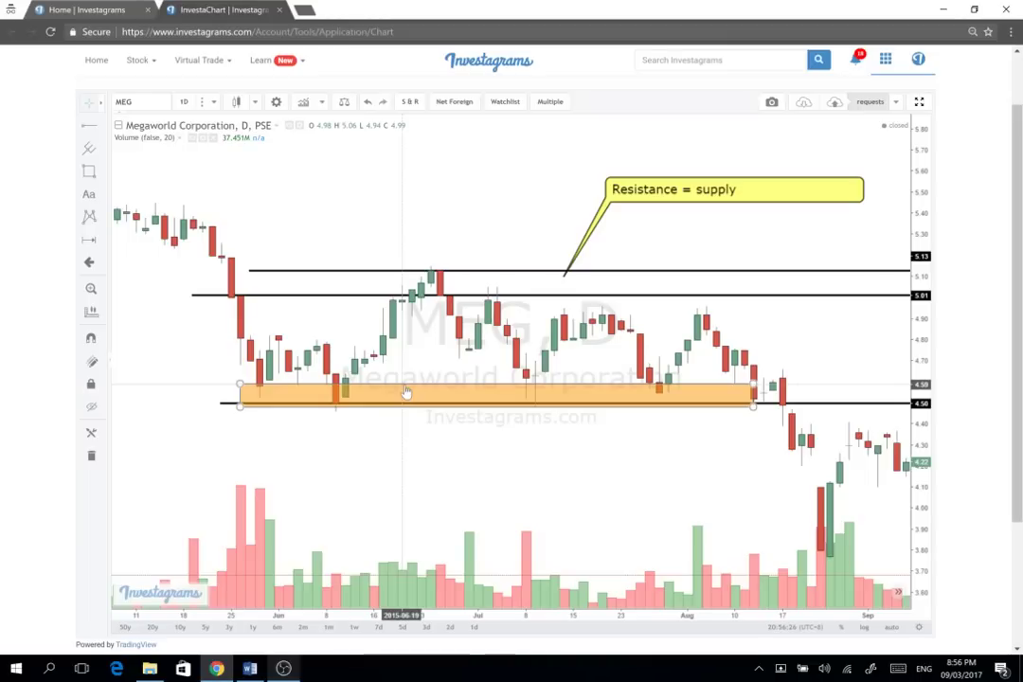
drag(234, 272, 802, 294)
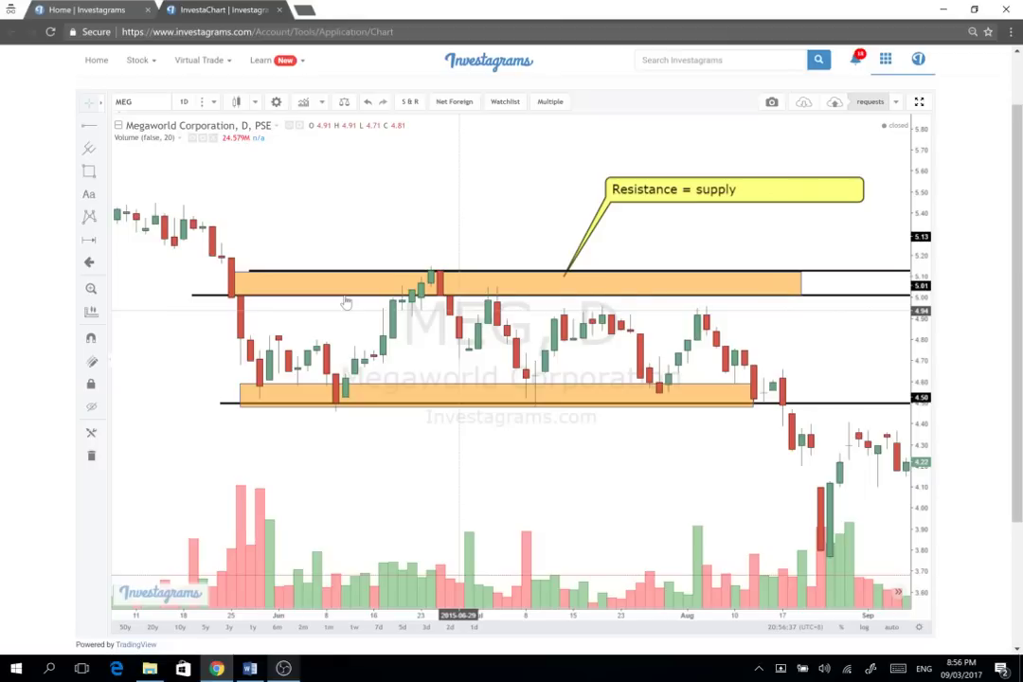
click(348, 302)
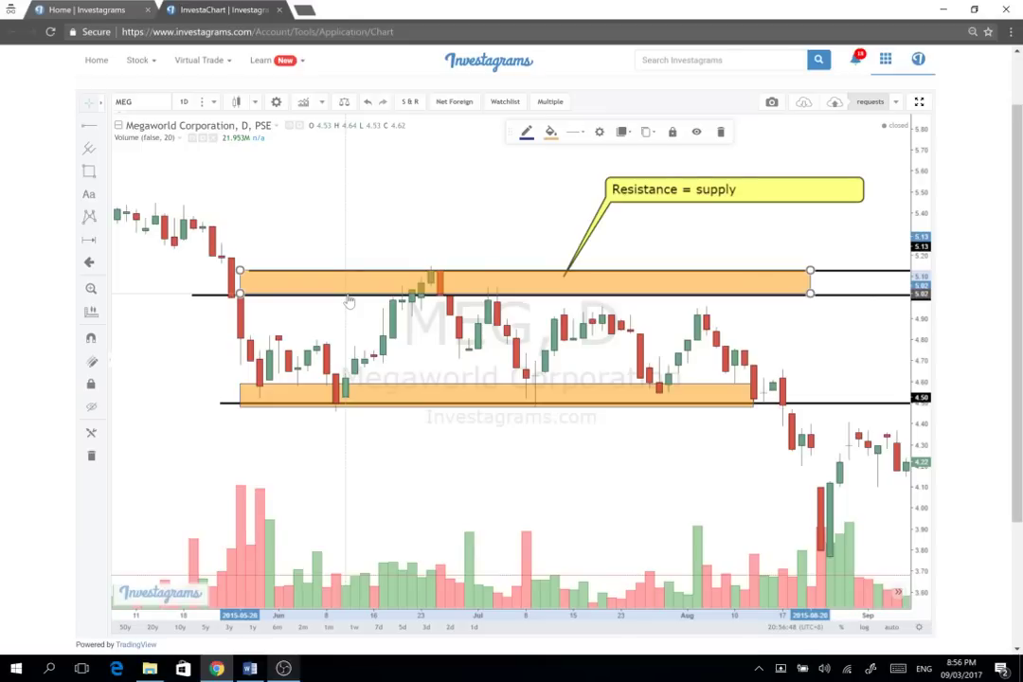
Step: Label the MEG support zone "Support = demand" and measure the price range from about 4.51 at support up to 5.02 at resistance
click(441, 280)
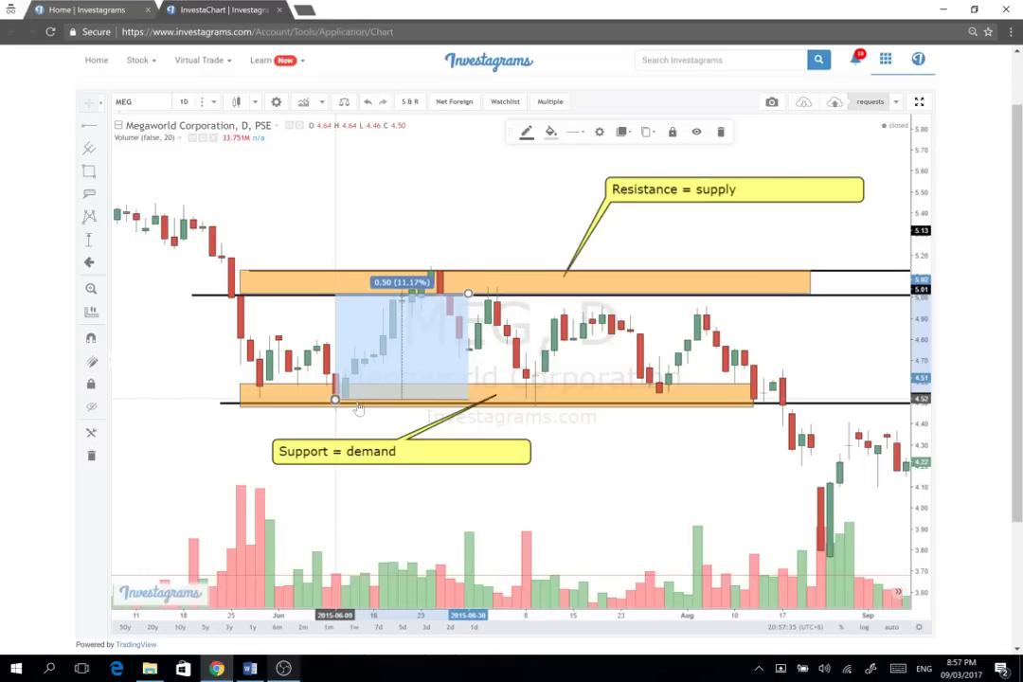
scroll(306, 303, up, 2)
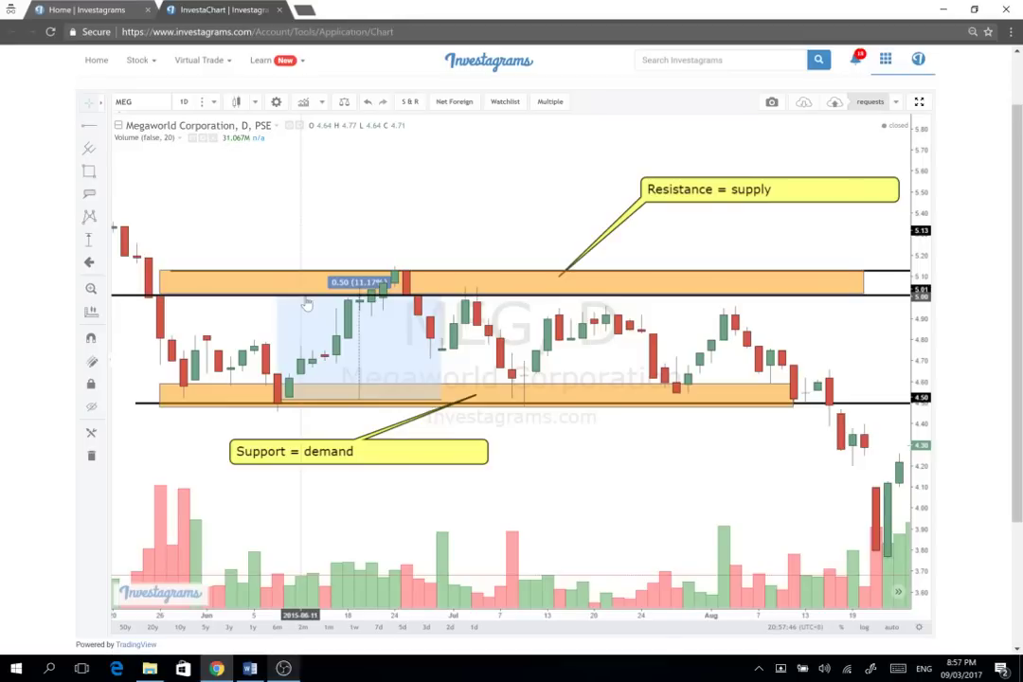
scroll(760, 398, down, 2)
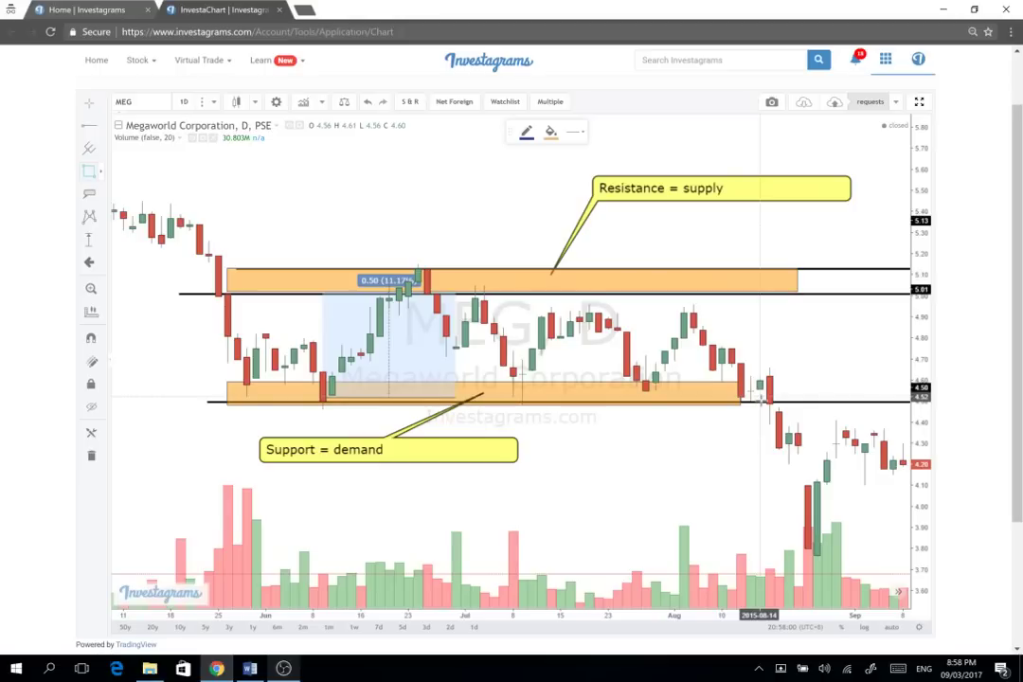
Step: Mark the mid-August 2015 breakdown through the 4.50 support line with a rectangle from about 4.40 to 4.53
drag(758, 398, 748, 451)
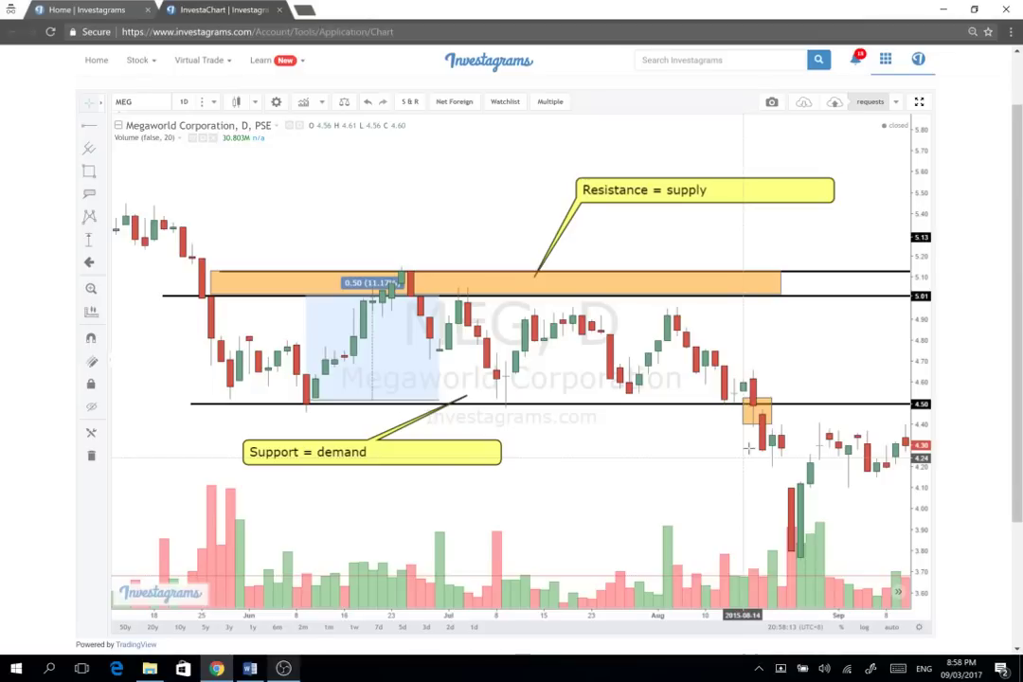
scroll(720, 426, down, 1)
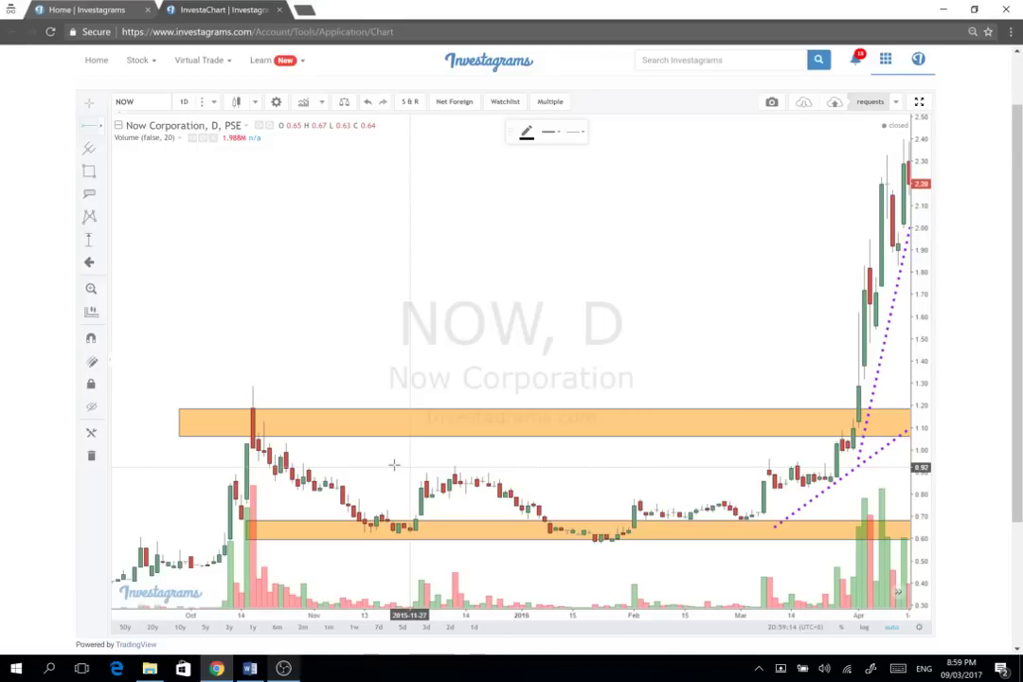
Step: Draw a horizontal ray at 0.93 on the NOW chart and undo the small rectangle above the October 2015 peak
click(394, 464)
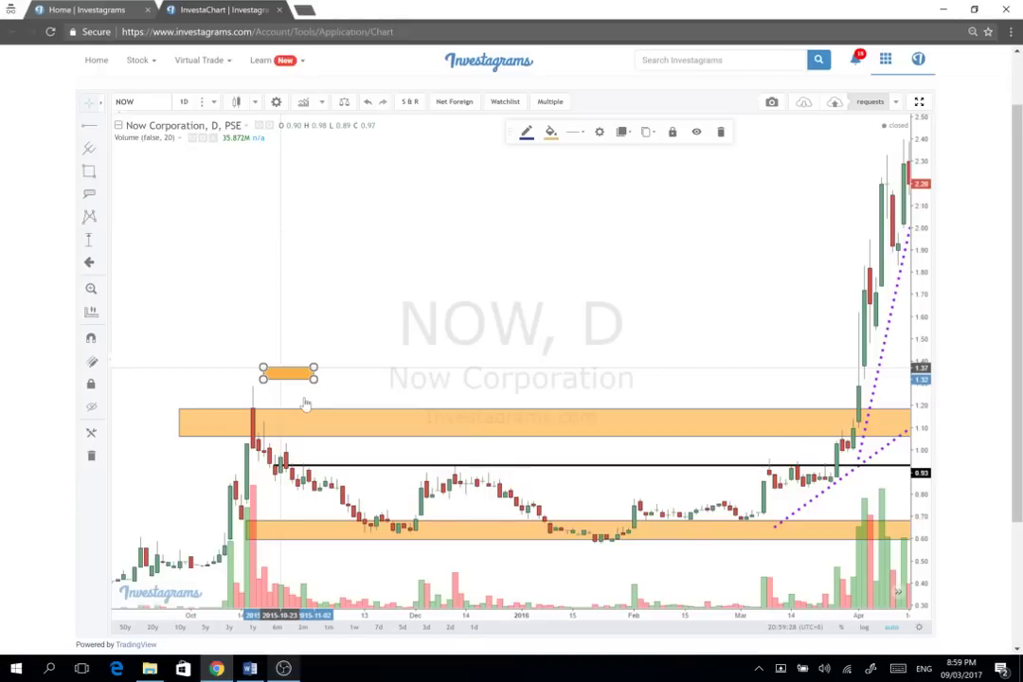
key(ctrl+z)
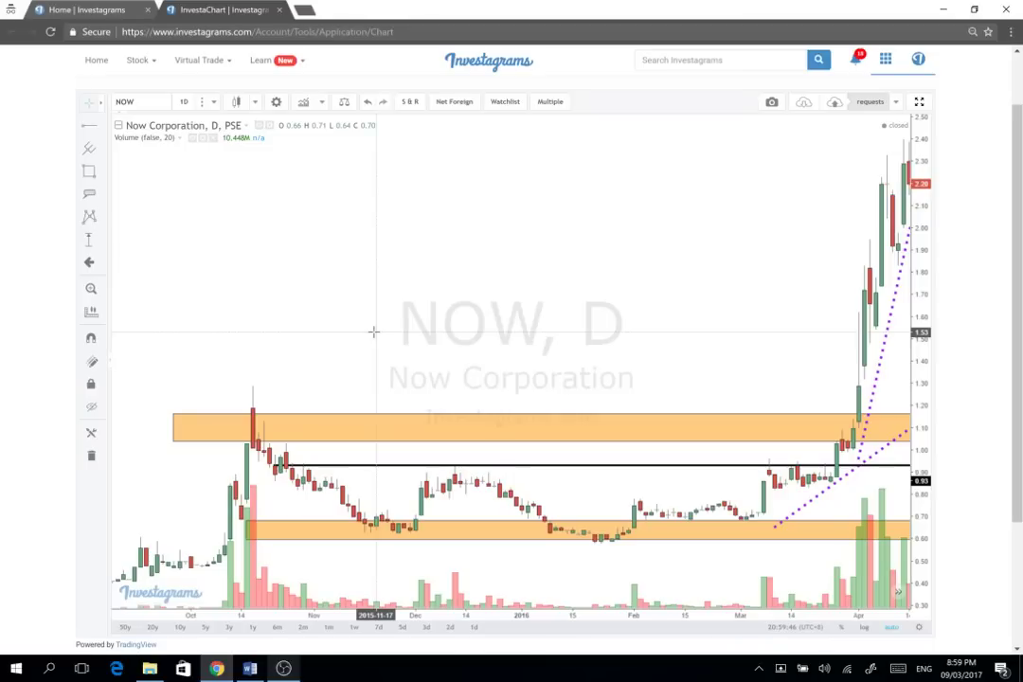
Step: Replace the upper resistance rectangle with a horizontal ray at 1.18 and mark the breakout around April 2016 with a rectangle from about 1.15 to 1.28
right_click(727, 375)
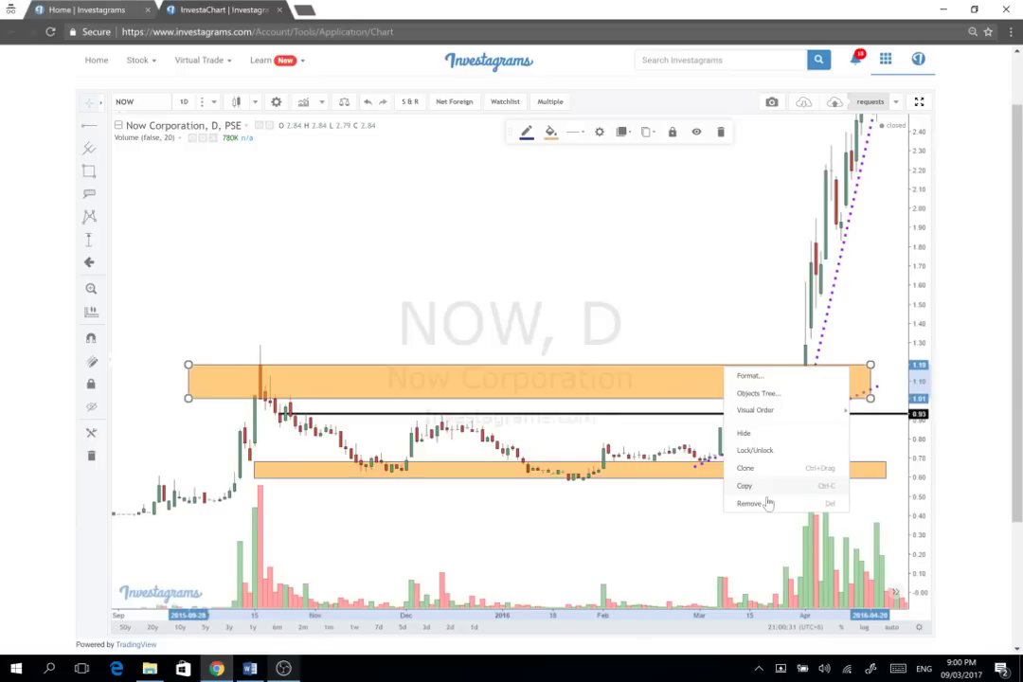
click(769, 504)
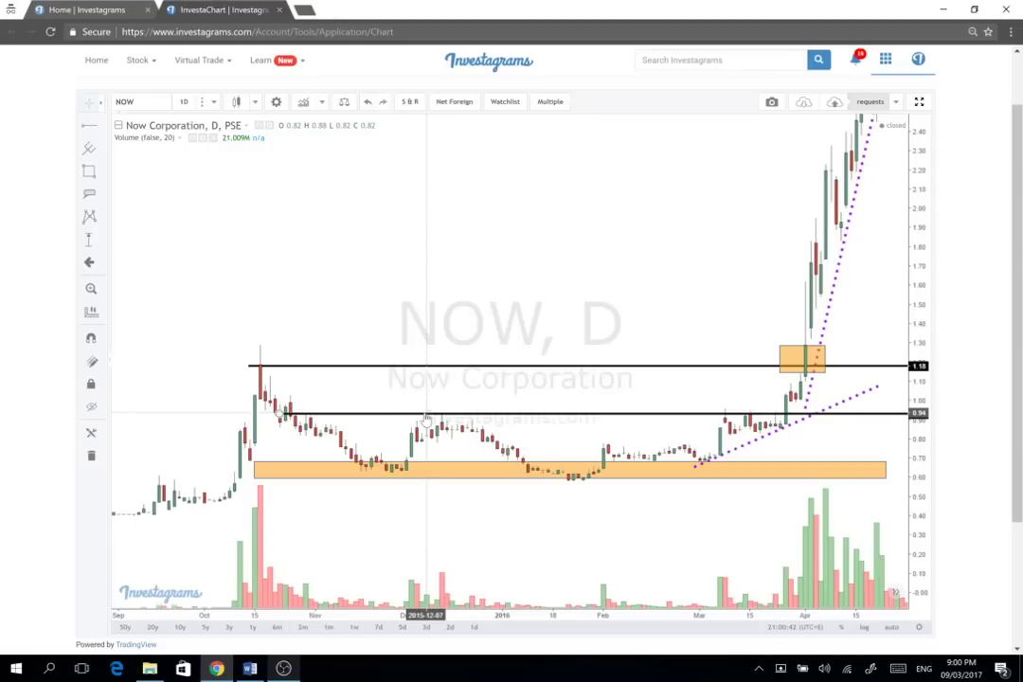
Step: Examine the NOW uptrend from the 1.18 breakout around April 2016 through the following months
drag(426, 420, 290, 417)
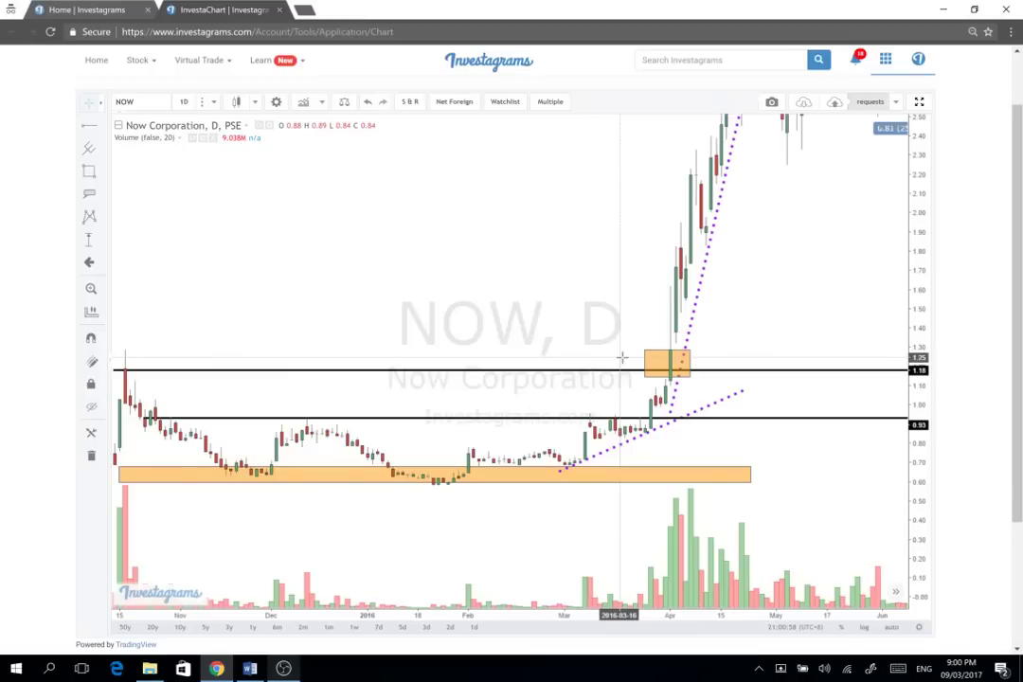
scroll(621, 358, up, 2)
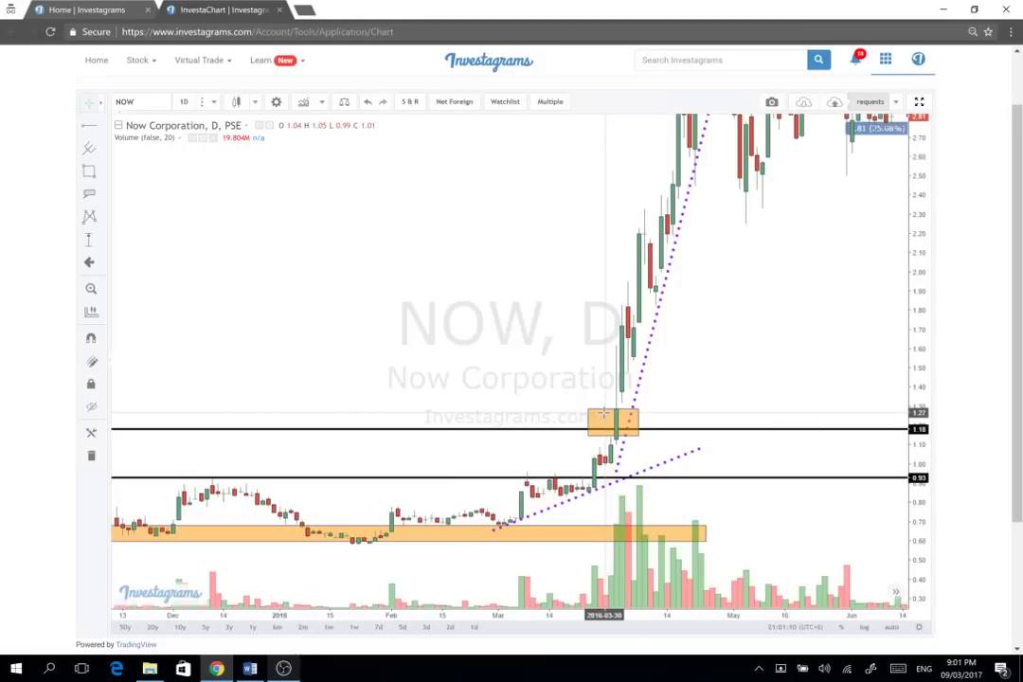
drag(603, 414, 479, 407)
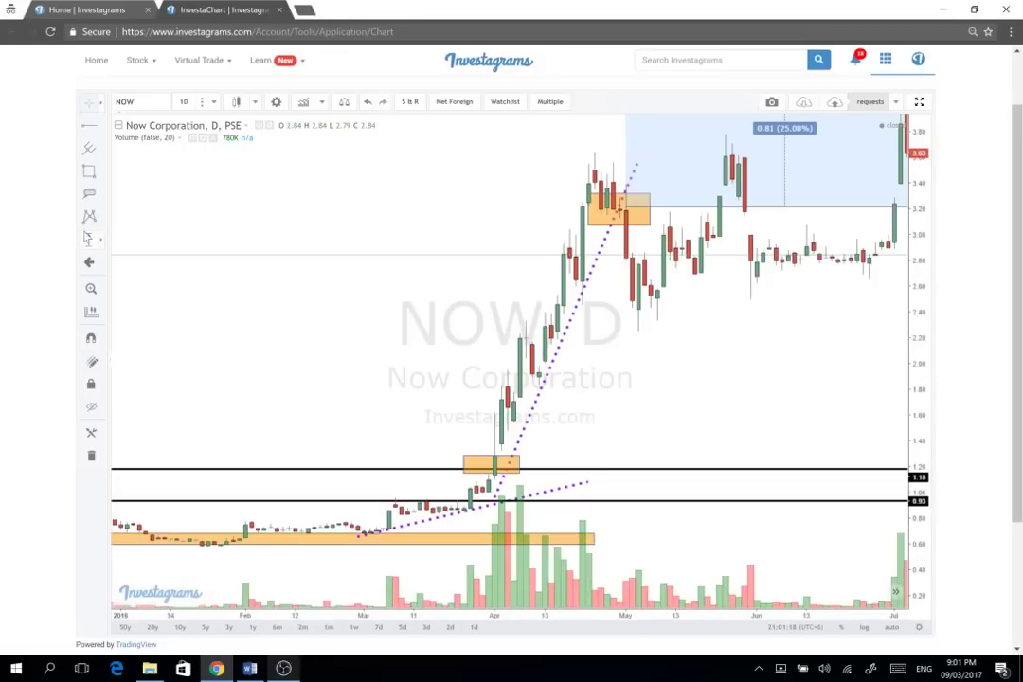